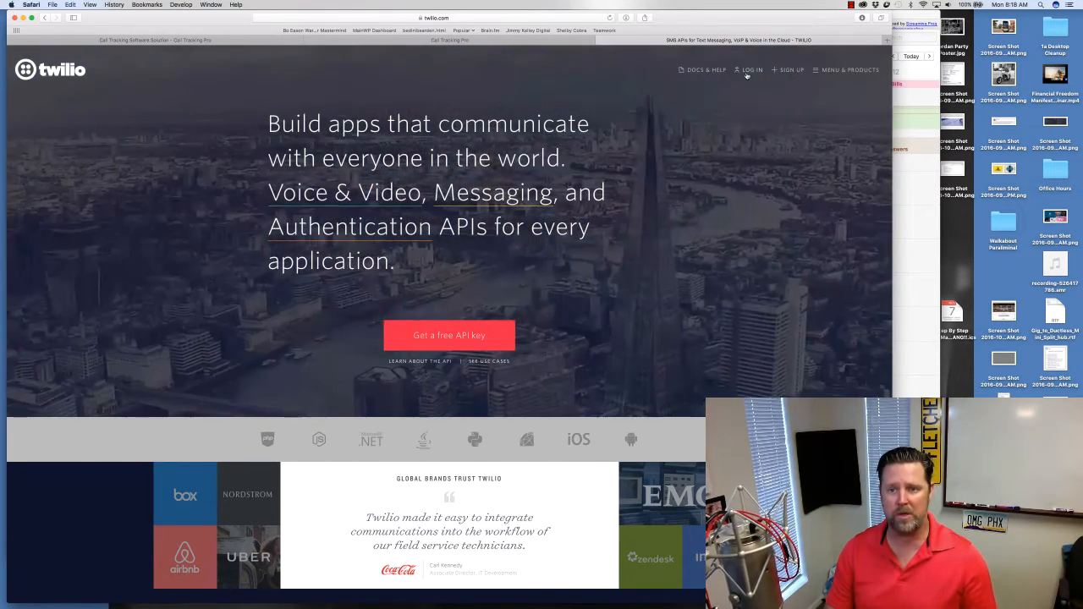
- Log in to Twilio and open the Account Settings page of the console
{"action": "left_click", "coordinate": [749, 70]}
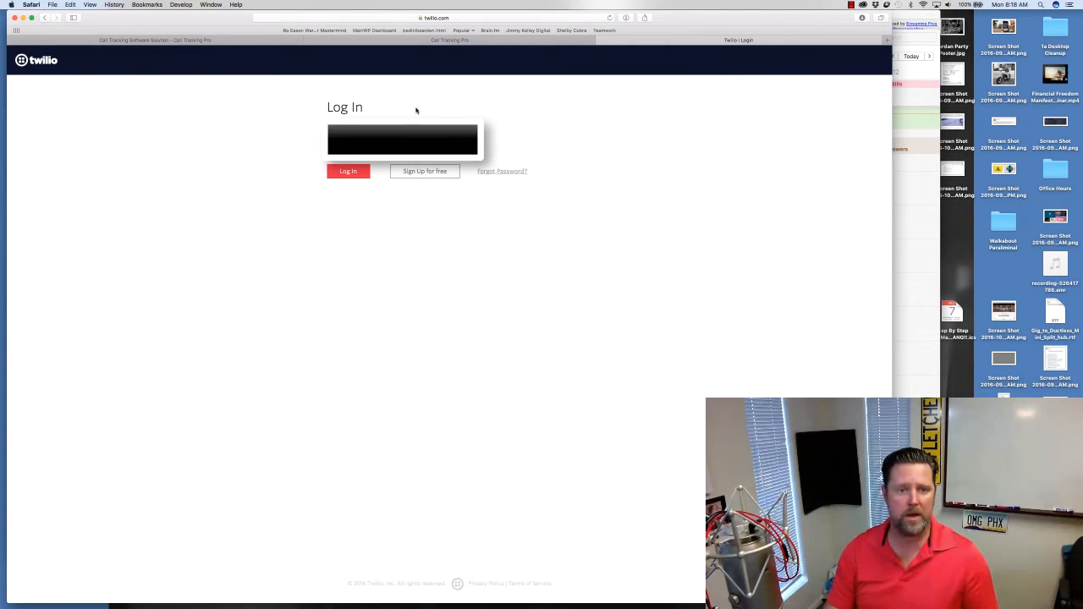
{"action": "left_click", "coordinate": [352, 174]}
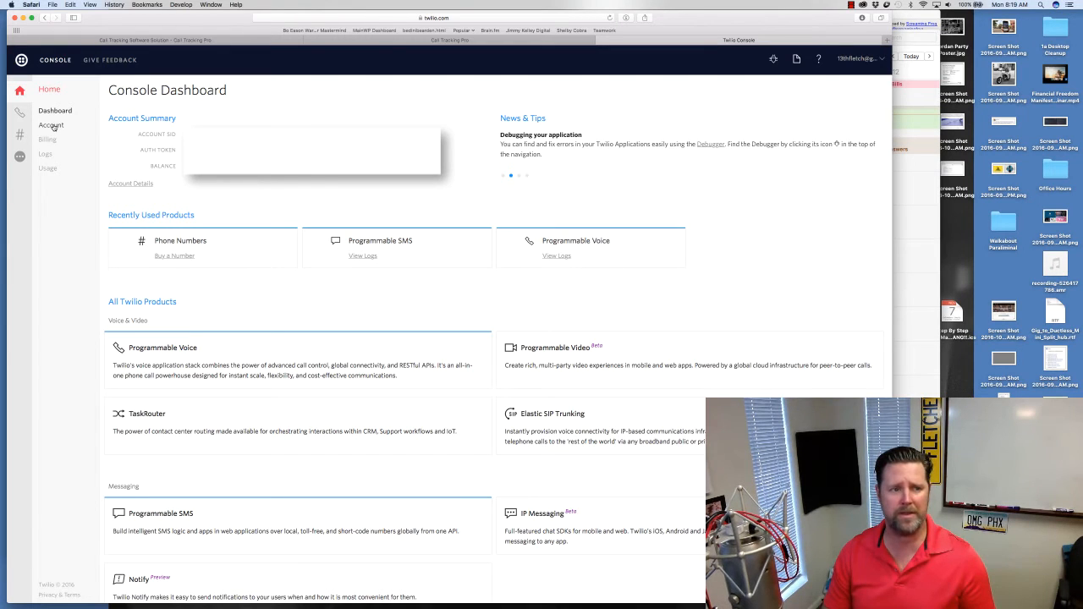
{"action": "left_click", "coordinate": [52, 126]}
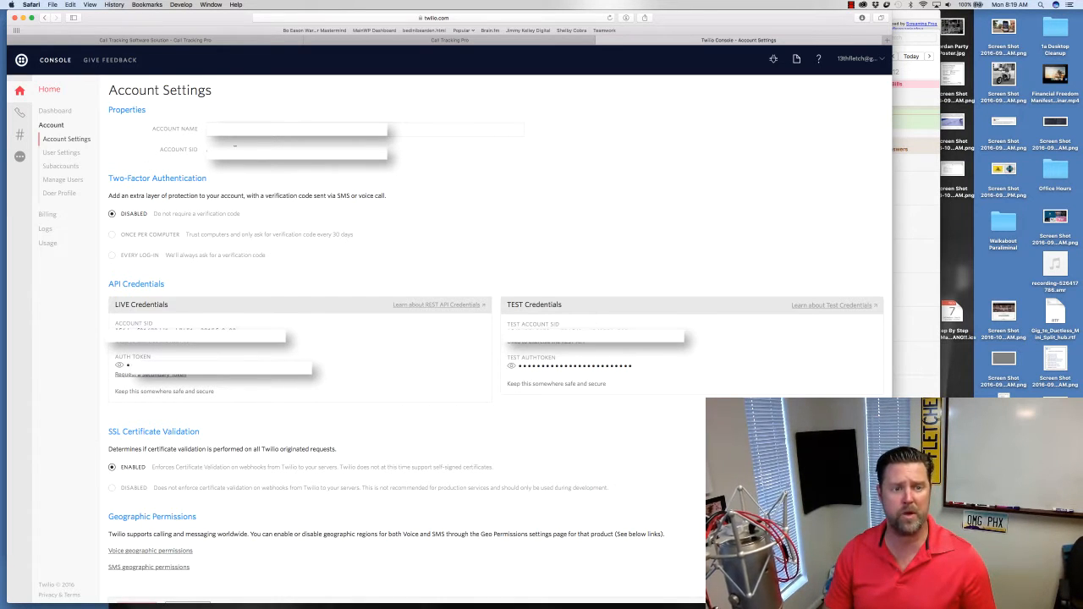
- Copy the Twilio account SID and paste it into the Account SID field of a new Twilio account in Call Tracking Pro's settings
{"action": "double_click", "coordinate": [229, 146]}
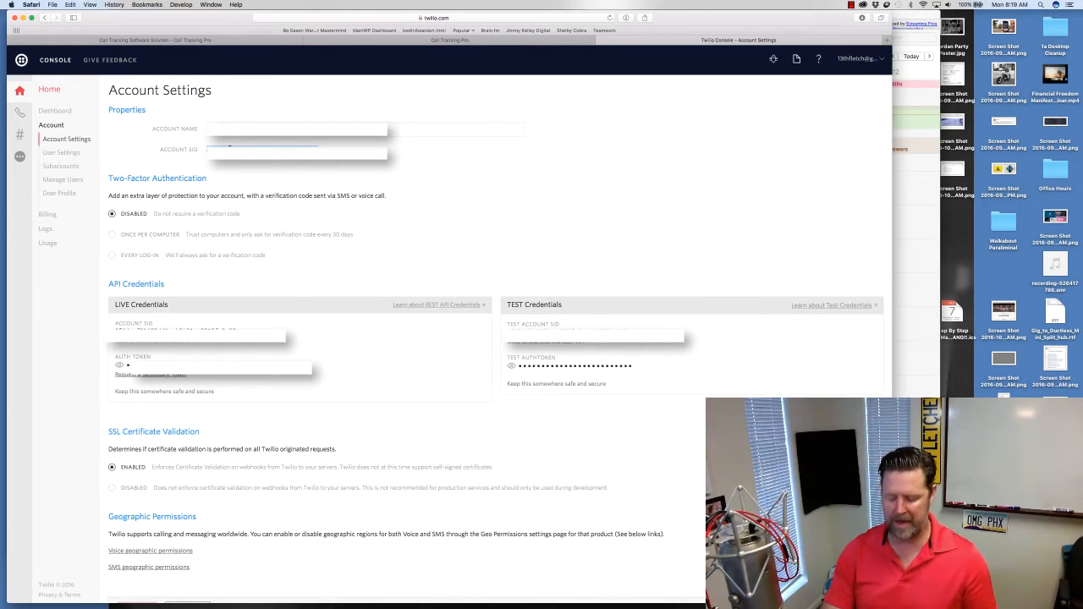
{"action": "left_click", "coordinate": [464, 41]}
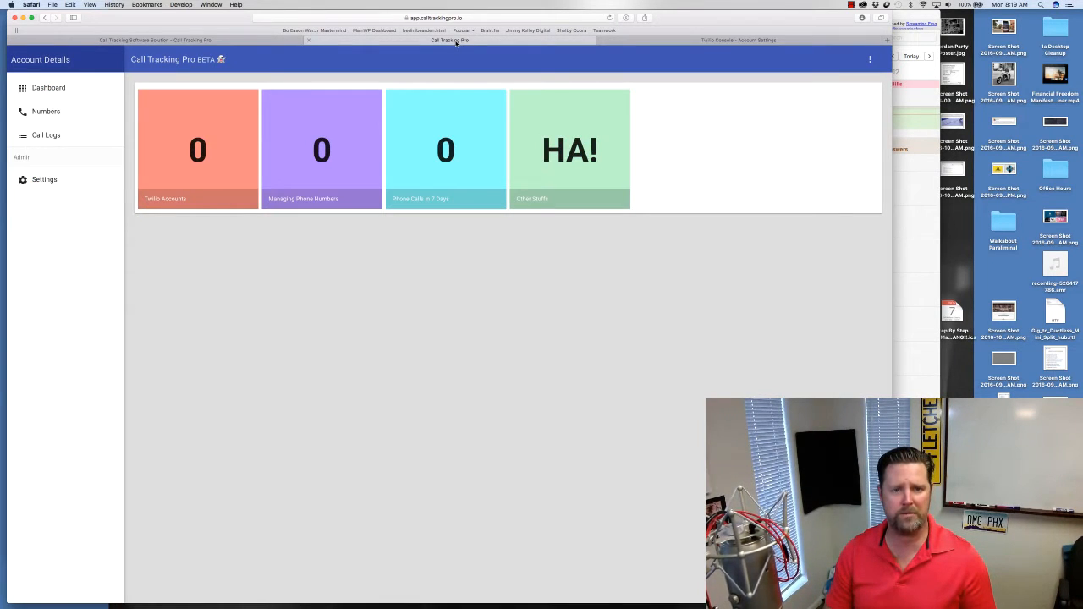
{"action": "left_click", "coordinate": [44, 179]}
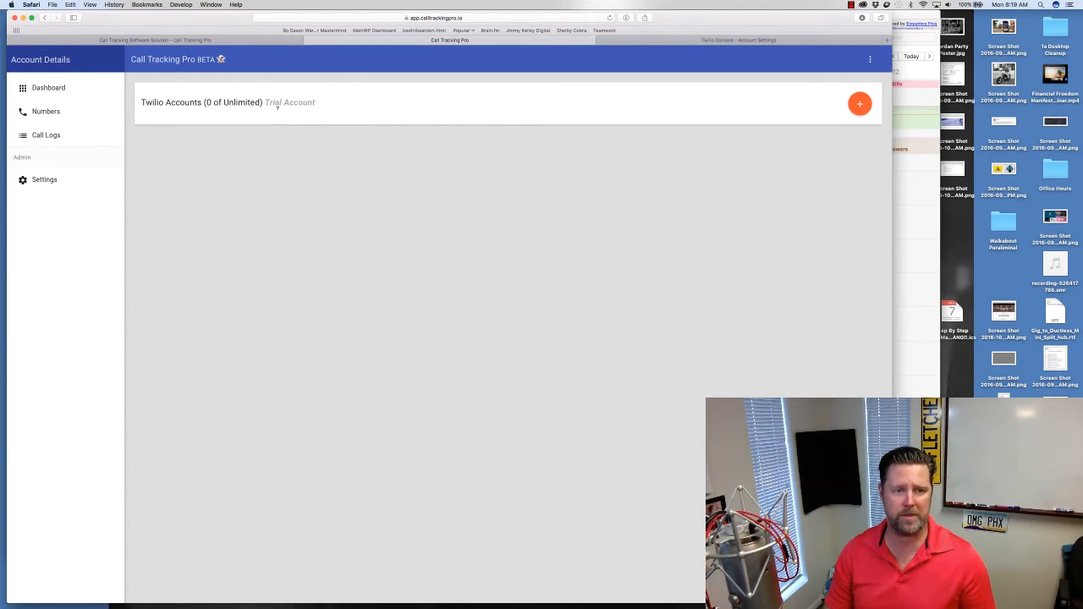
{"action": "left_click", "coordinate": [860, 104]}
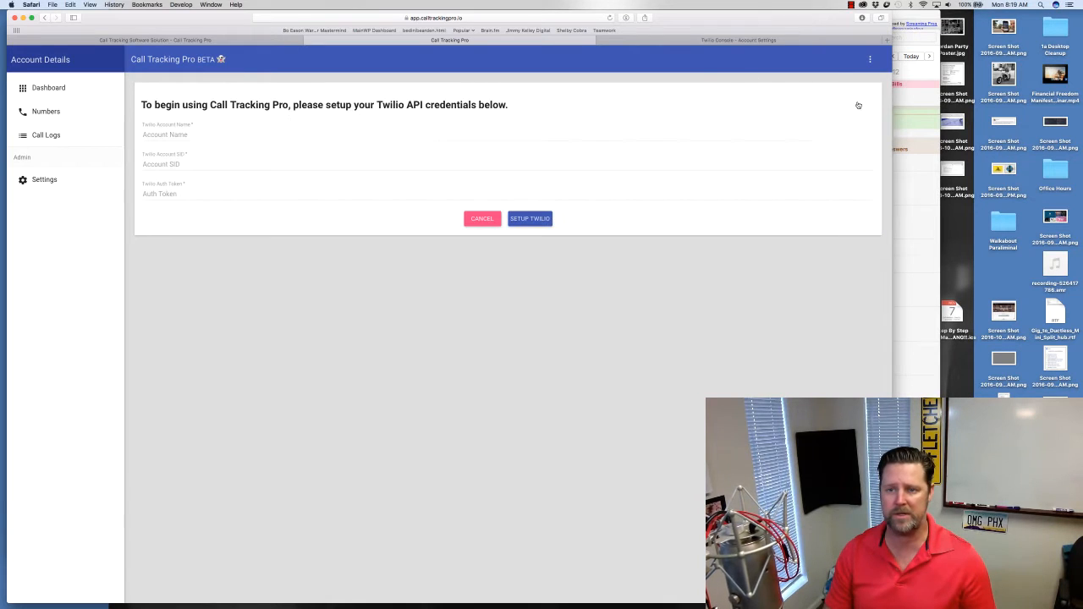
{"action": "left_click", "coordinate": [155, 162]}
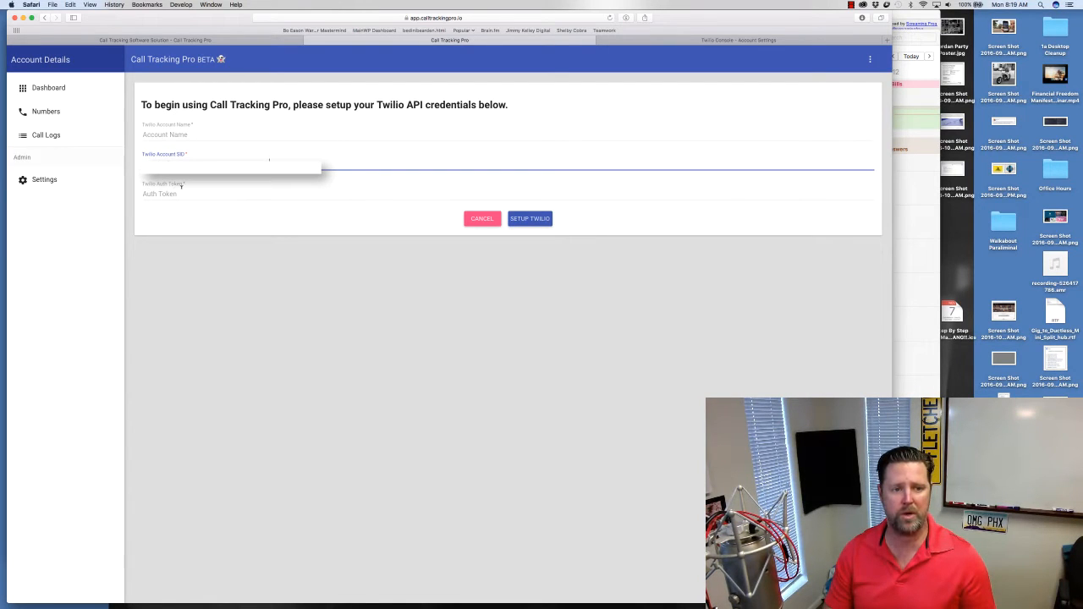
- Reveal and copy the live auth token in Twilio, and paste it into the Twilio Auth Token field in Call Tracking Pro
{"action": "left_click", "coordinate": [756, 39]}
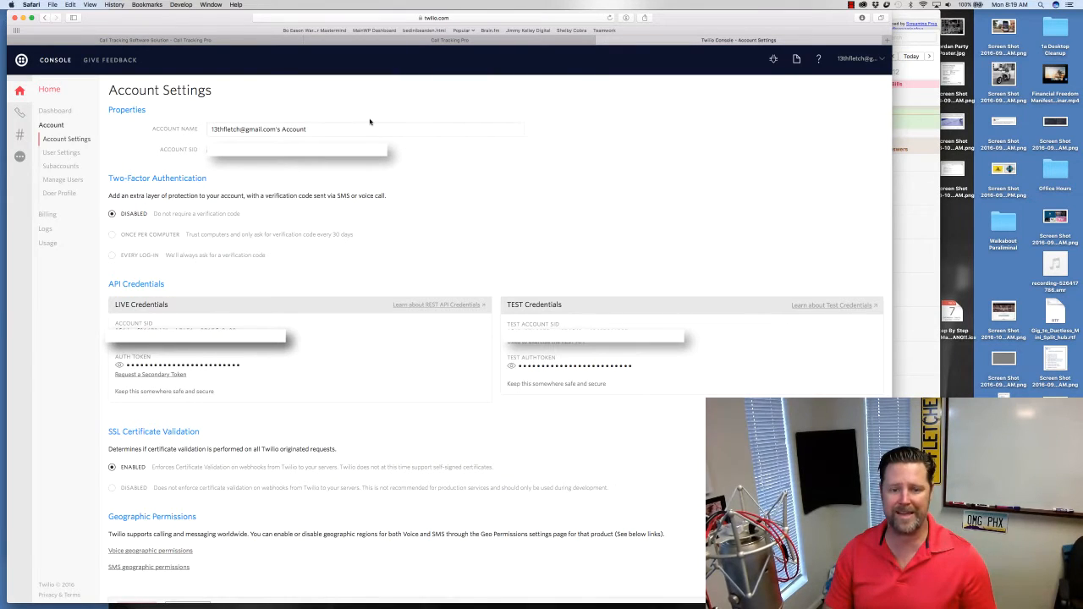
{"action": "left_click_drag", "start_coordinate": [114, 356], "coordinate": [151, 354]}
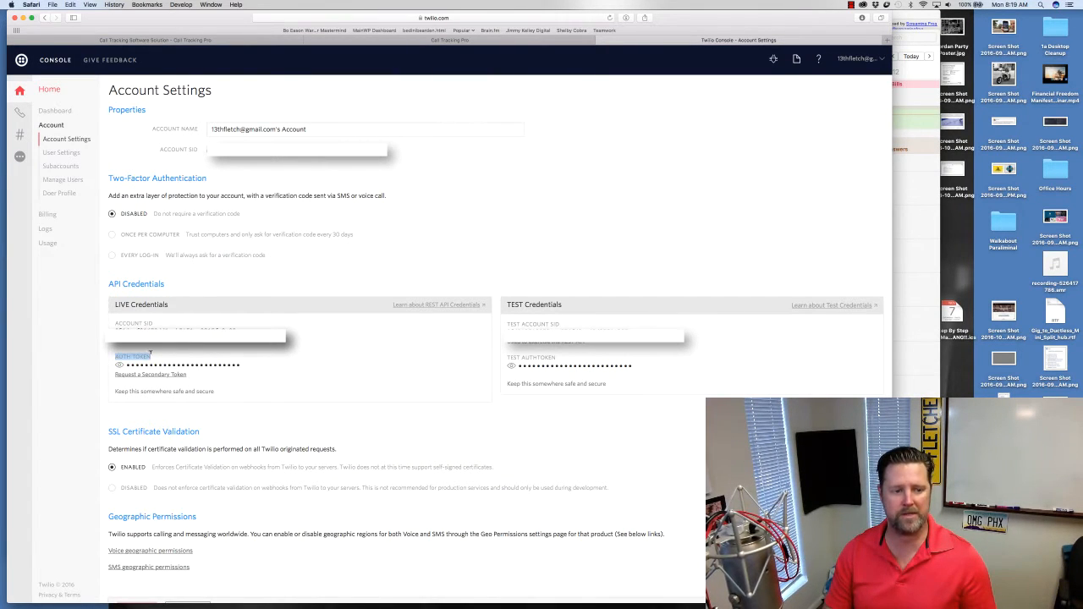
{"action": "left_click", "coordinate": [109, 352]}
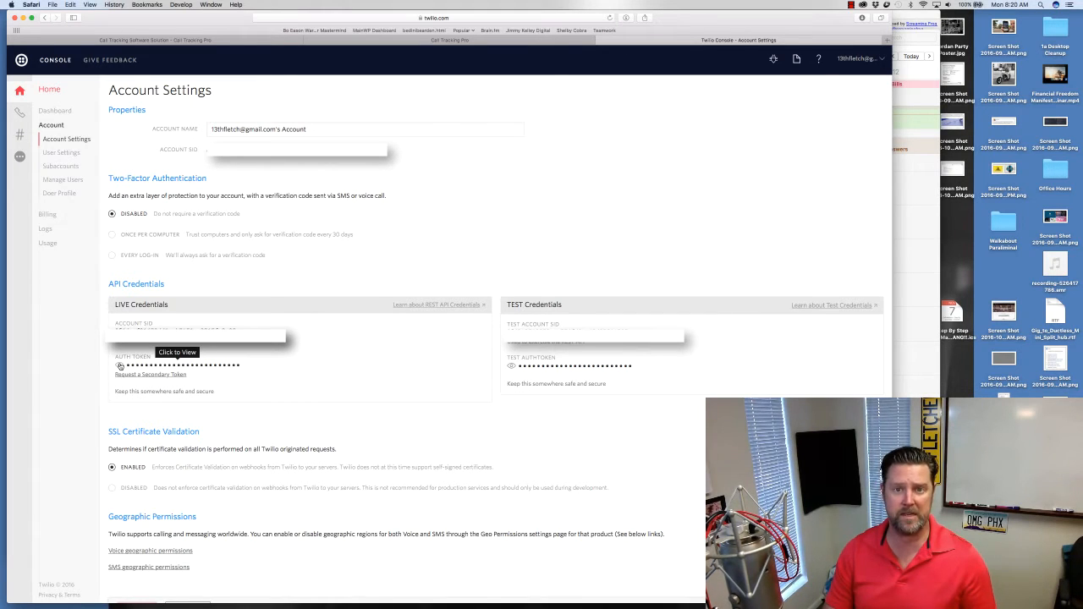
{"action": "left_click", "coordinate": [119, 365]}
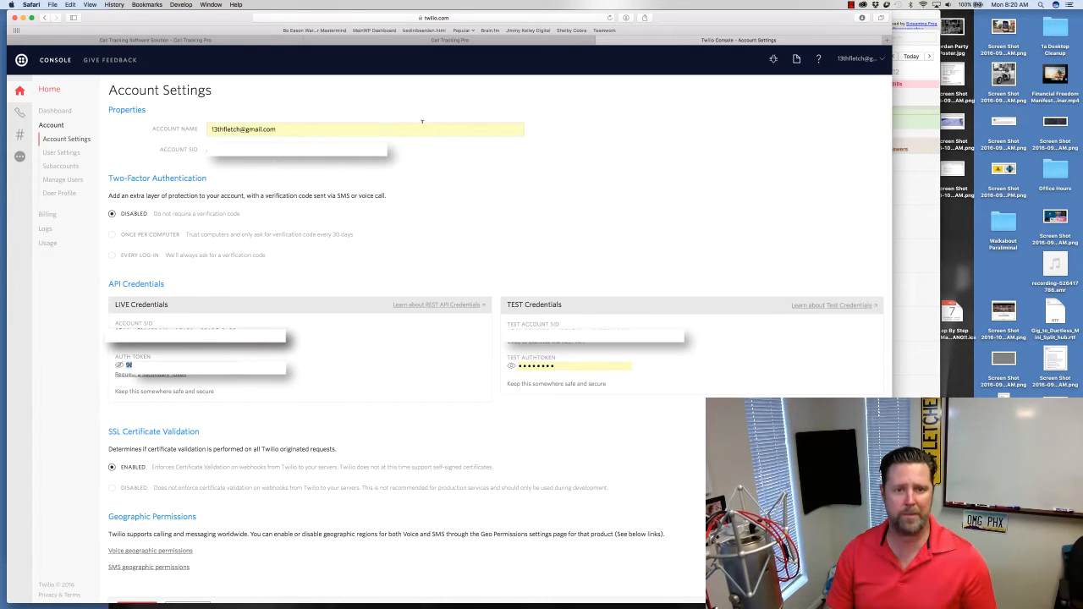
{"action": "left_click", "coordinate": [470, 40]}
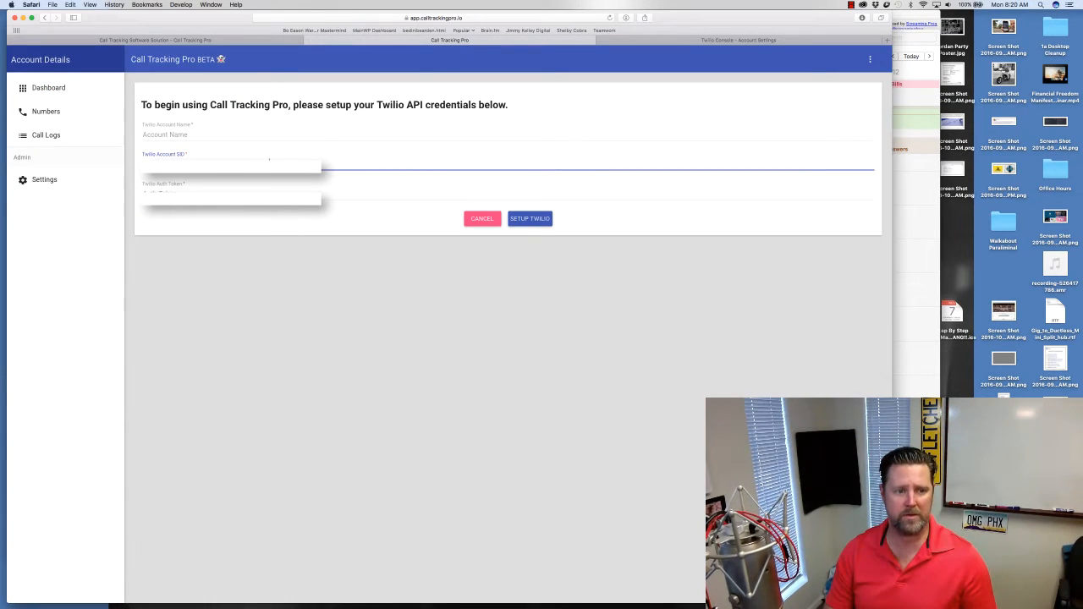
{"action": "key", "text": "Tab"}
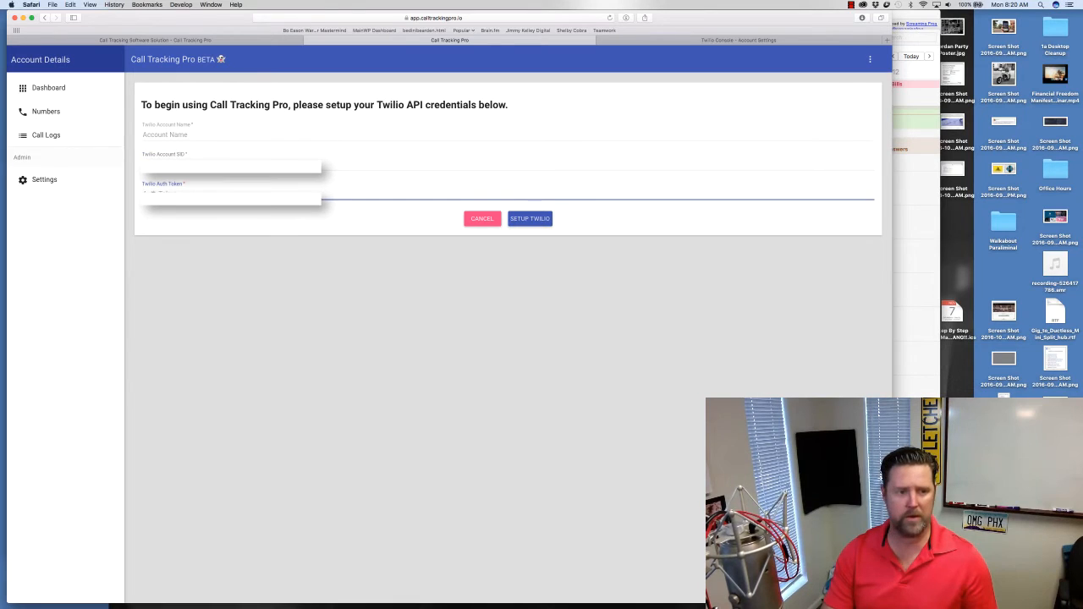
{"action": "key", "text": "super+v"}
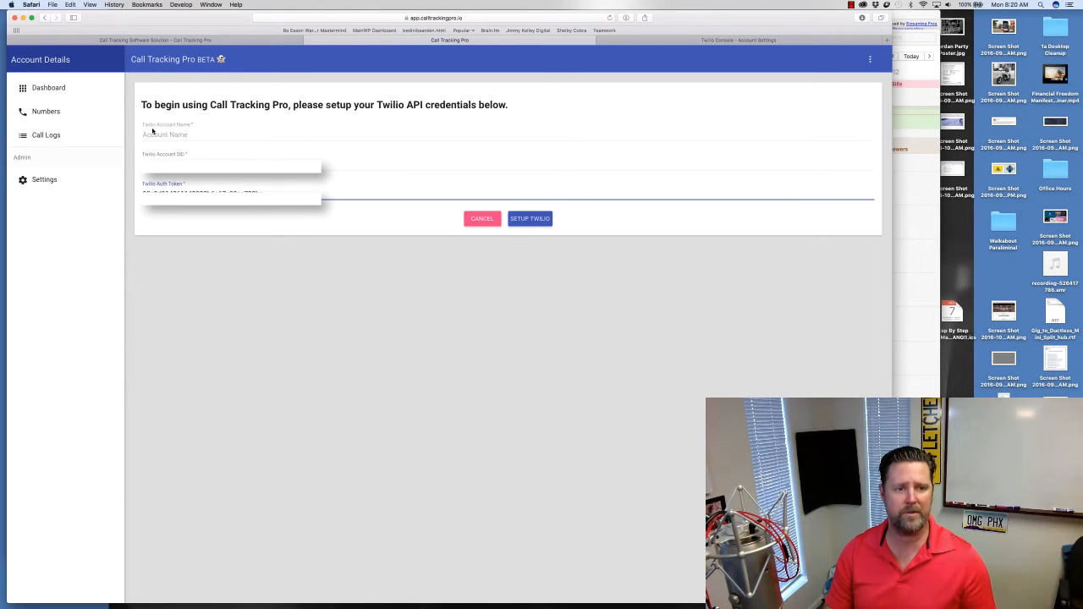
- Copy the account name from Twilio into Call Tracking Pro's Twilio Account Name field and submit the Twilio setup
{"action": "left_click", "coordinate": [154, 132]}
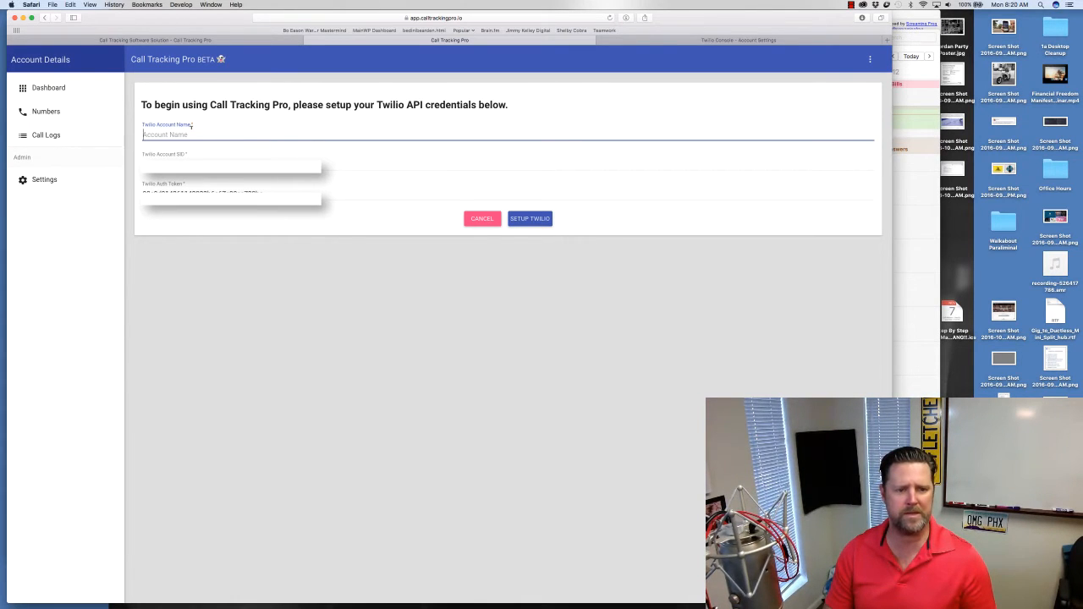
{"action": "left_click", "coordinate": [654, 42]}
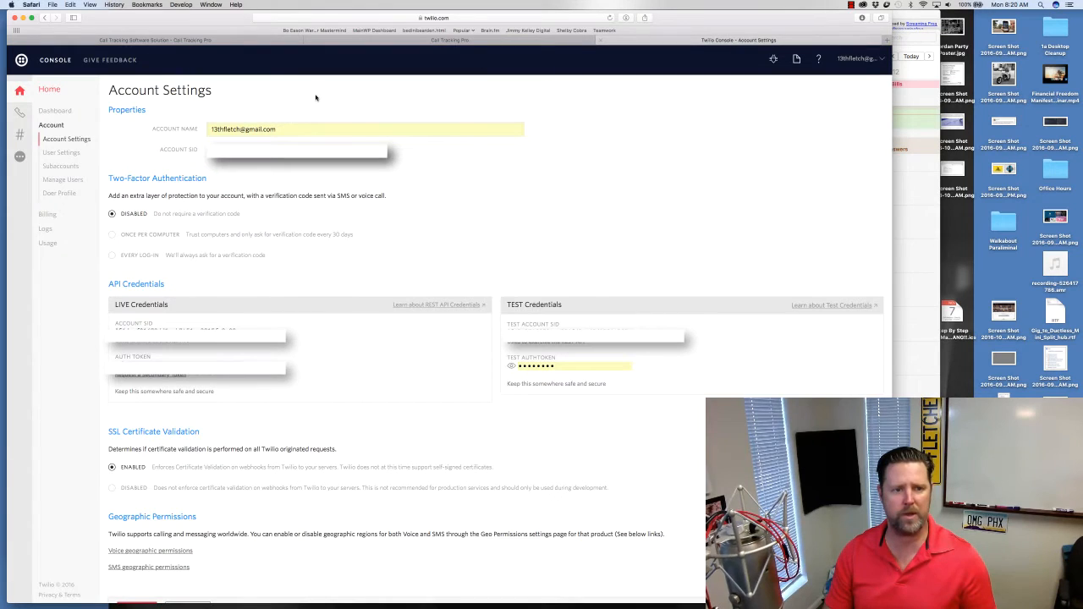
{"action": "triple_click", "coordinate": [234, 125]}
{"action": "key", "text": "super+c"}
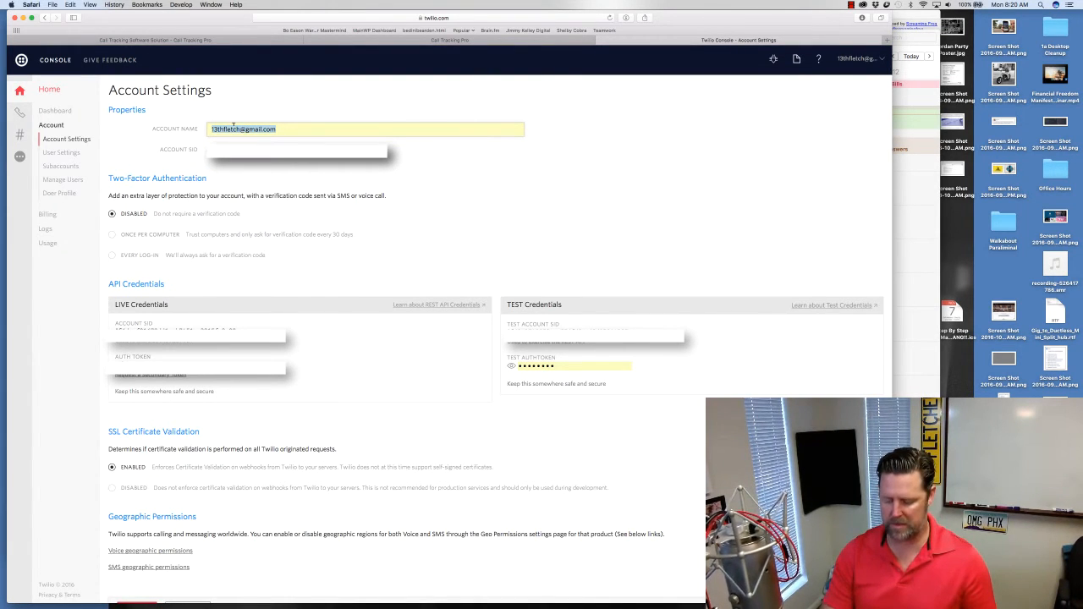
{"action": "key", "text": "ctrl+shift+Tab"}
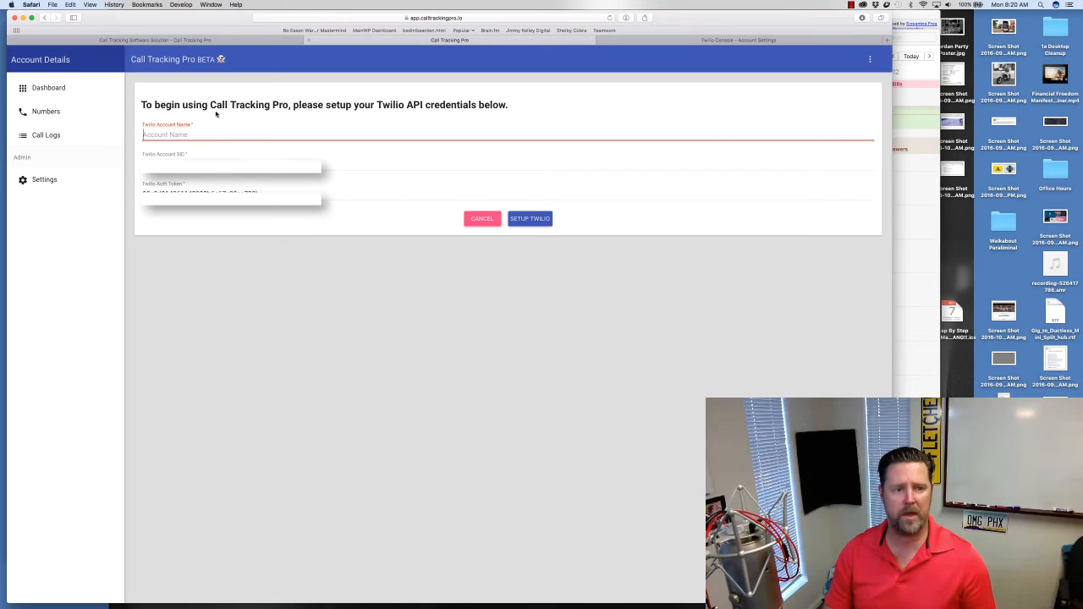
{"action": "key", "text": "super+v"}
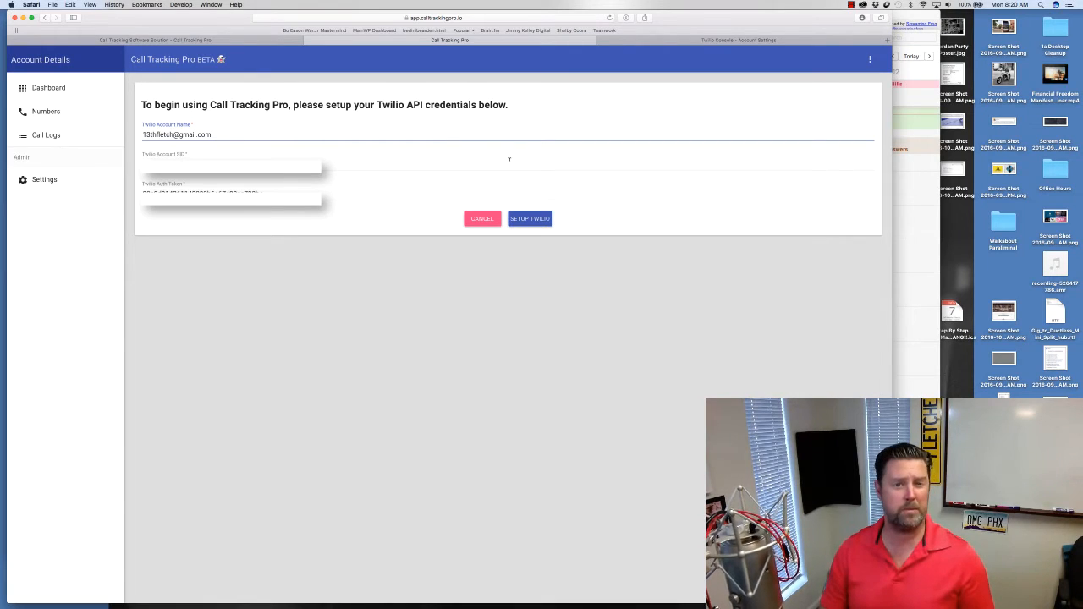
{"action": "left_click", "coordinate": [540, 222]}
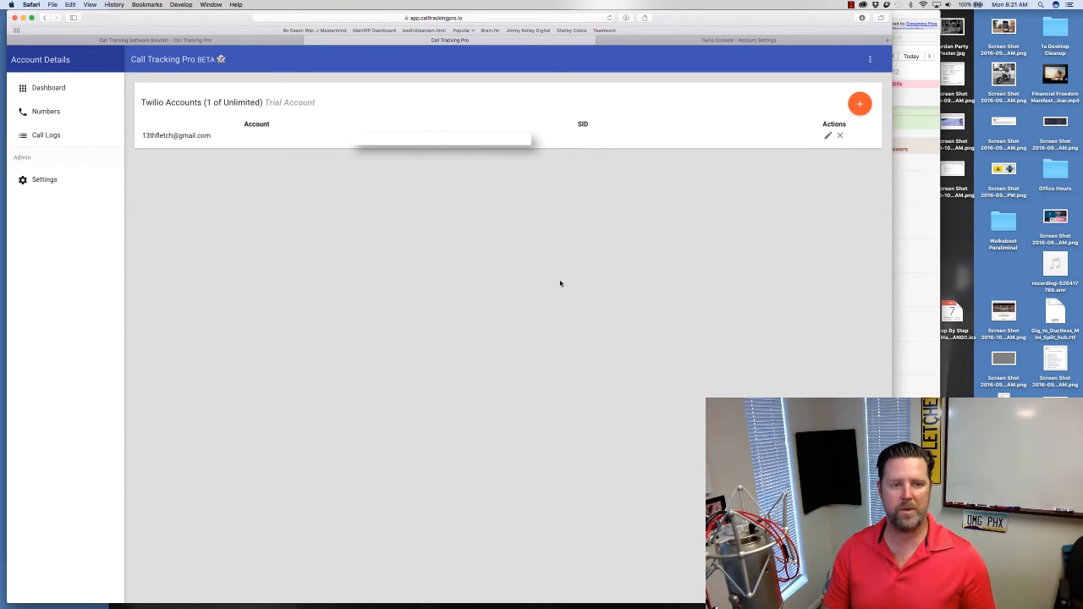
- Review the added Twilio account's name, SID and available actions in the accounts list
{"action": "triple_click", "coordinate": [168, 134]}
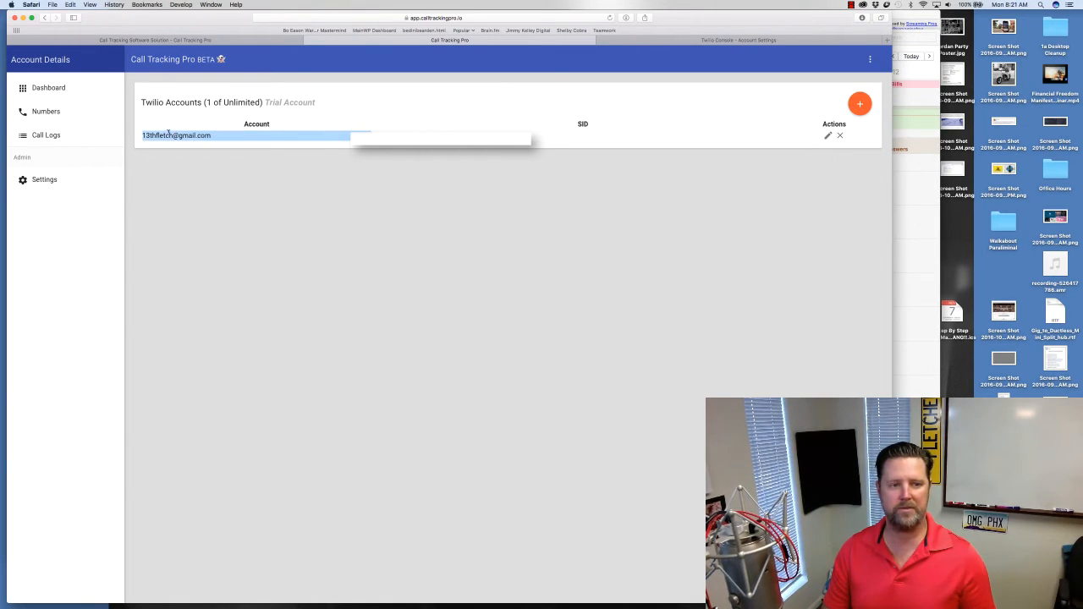
{"action": "left_click", "coordinate": [443, 128]}
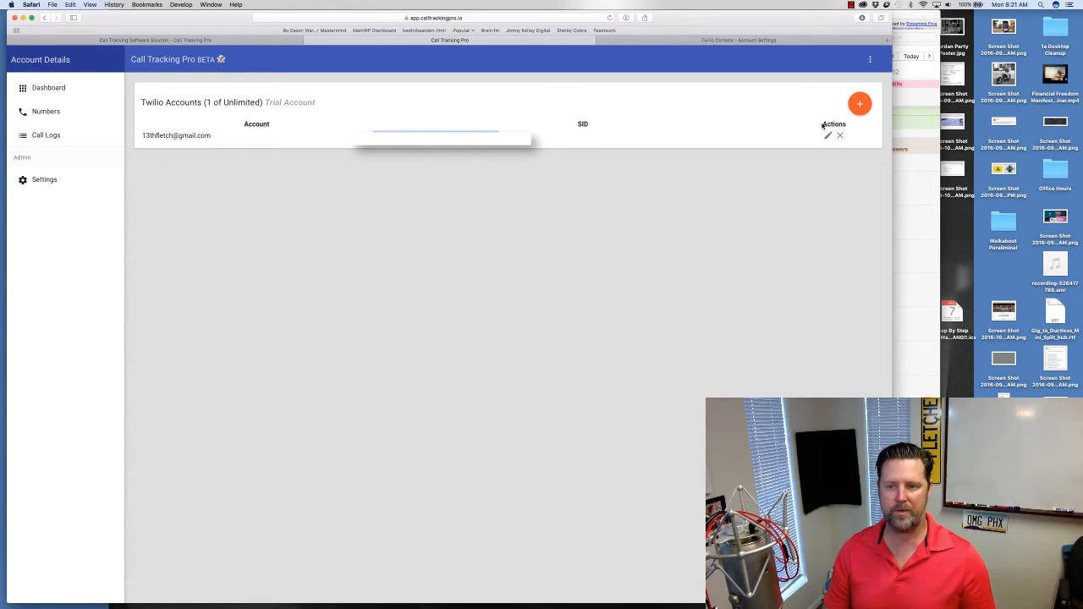
{"action": "left_click_drag", "start_coordinate": [823, 127], "coordinate": [846, 121]}
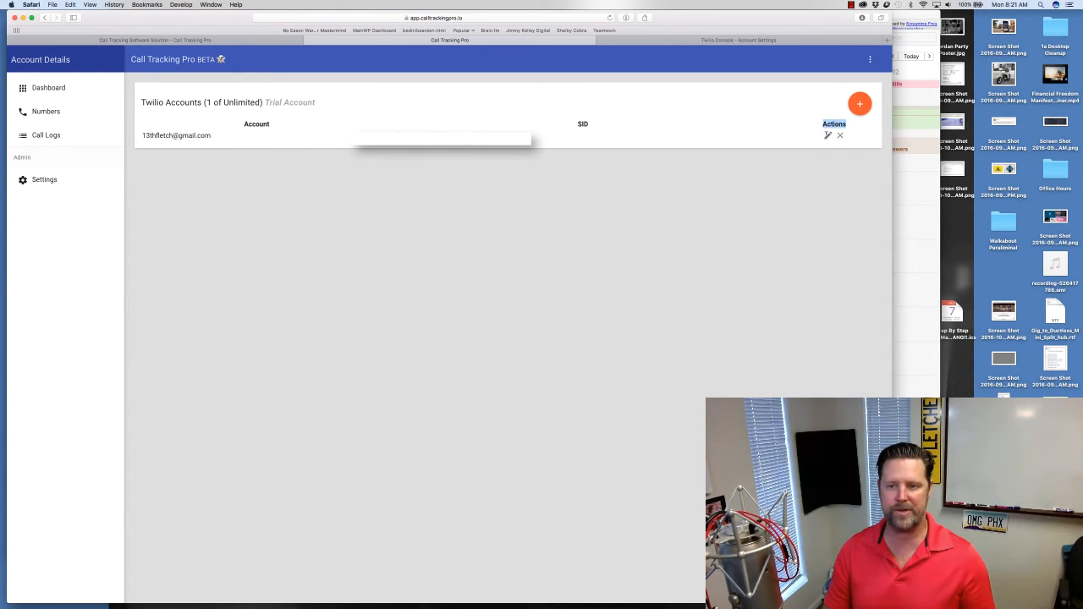
- Reopen the form for adding a Twilio account, review its account name, SID and auth token fields, and cancel it
{"action": "left_click", "coordinate": [860, 105]}
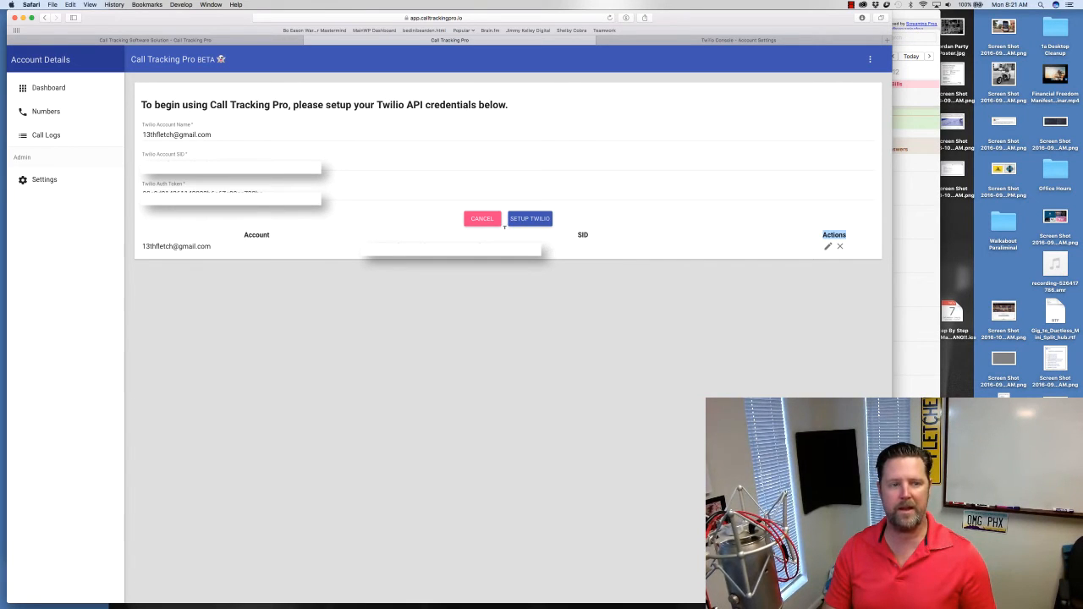
{"action": "double_click", "coordinate": [171, 133]}
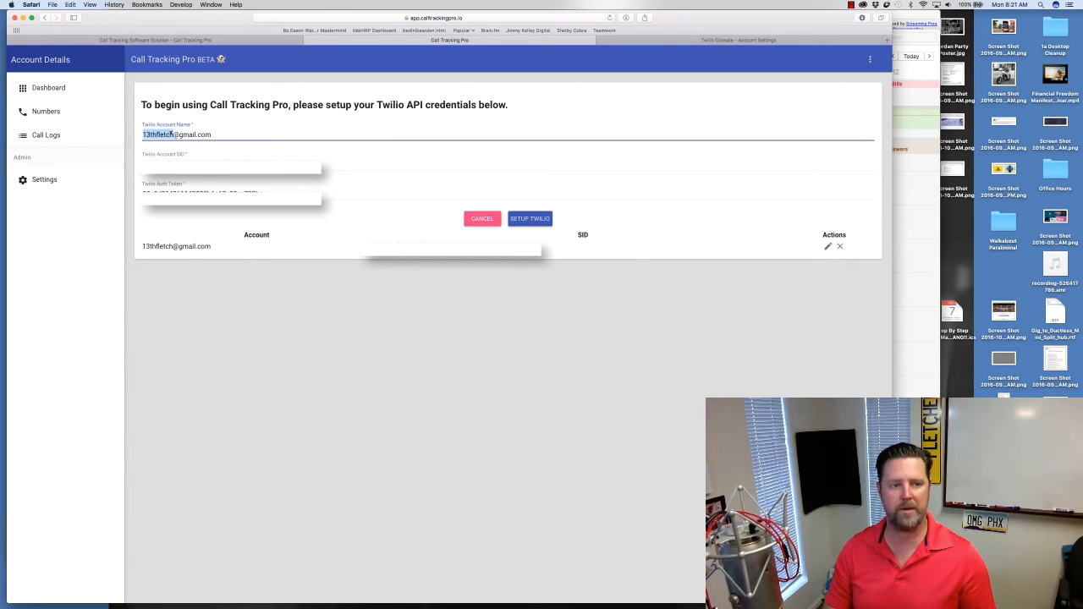
{"action": "left_click", "coordinate": [173, 134]}
{"action": "double_click", "coordinate": [177, 156]}
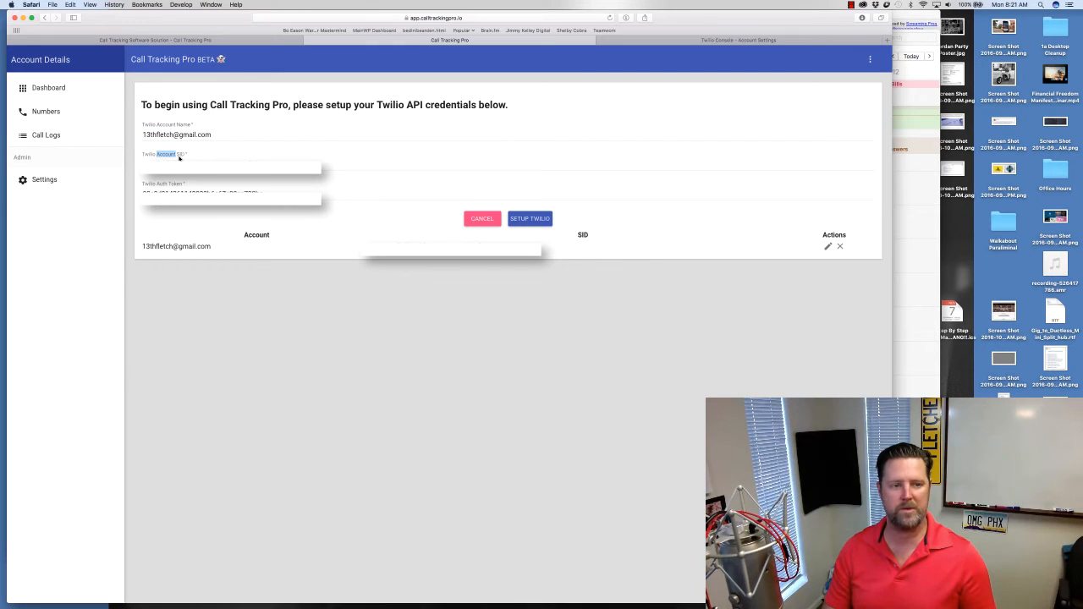
{"action": "double_click", "coordinate": [178, 161]}
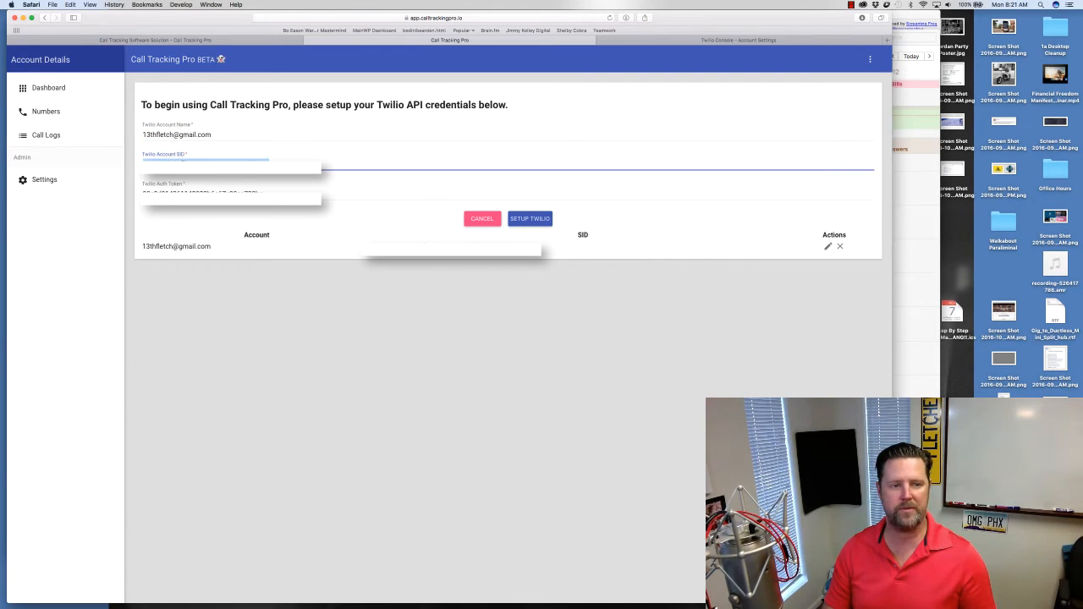
{"action": "double_click", "coordinate": [182, 187]}
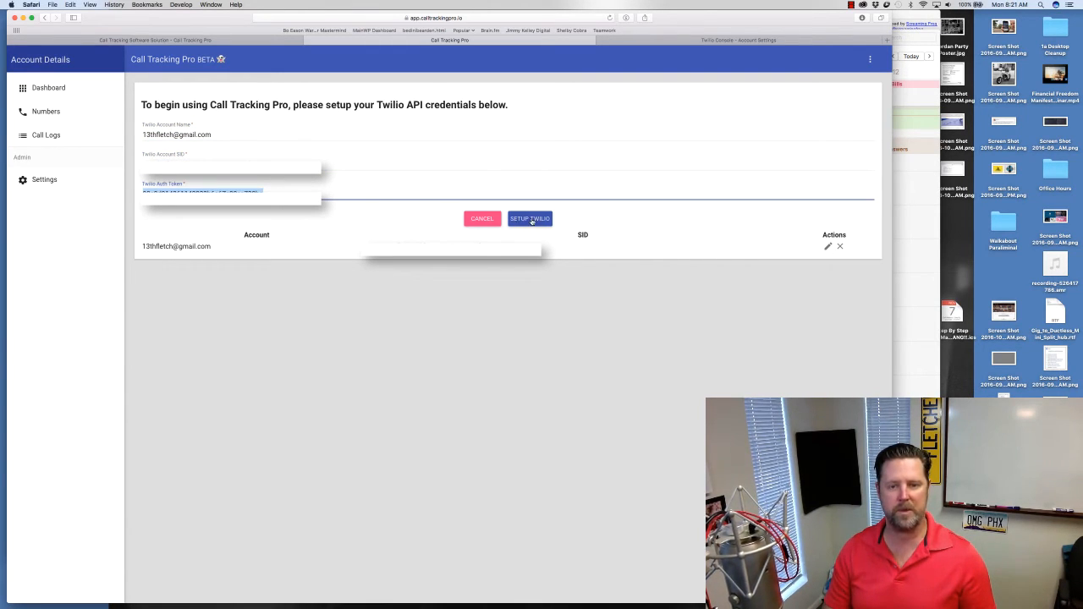
{"action": "left_click", "coordinate": [588, 377]}
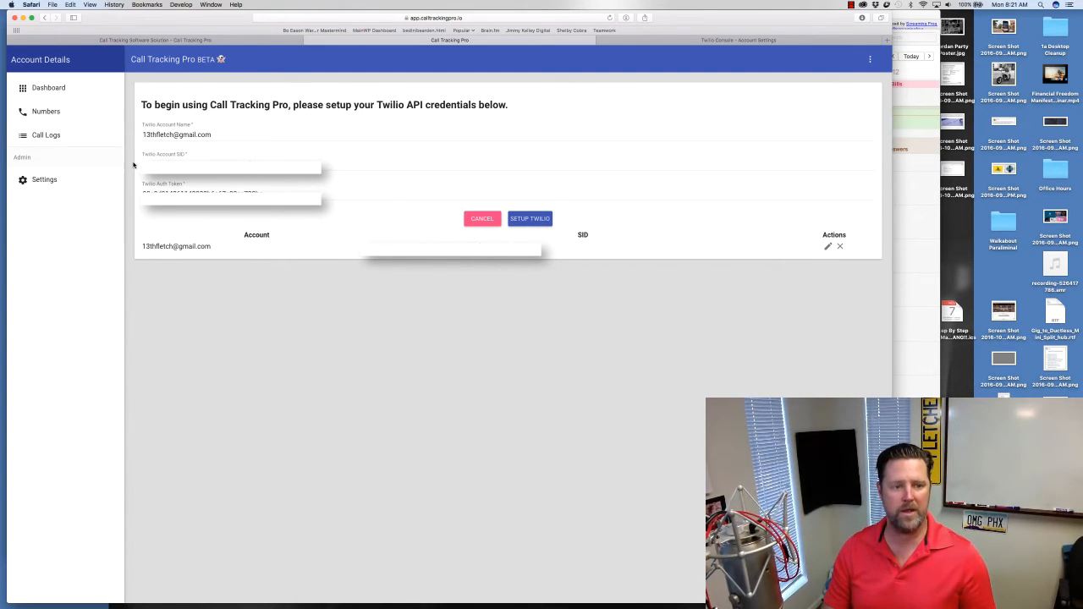
{"action": "left_click", "coordinate": [483, 219]}
- Check the dashboard and look through the list of phone numbers imported from the Twilio account
{"action": "left_click", "coordinate": [49, 88]}
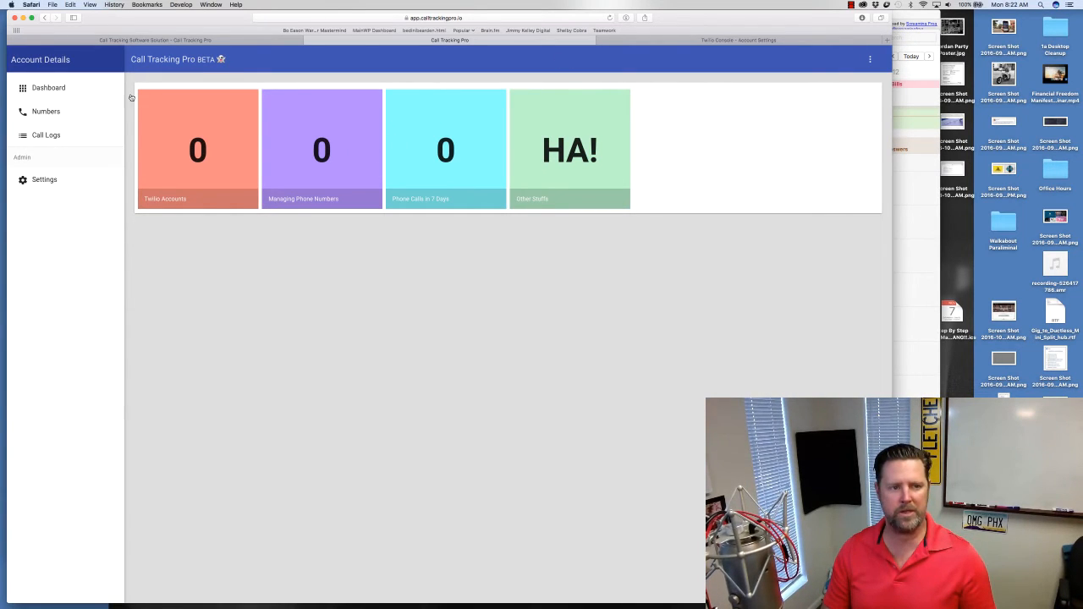
{"action": "left_click", "coordinate": [45, 111]}
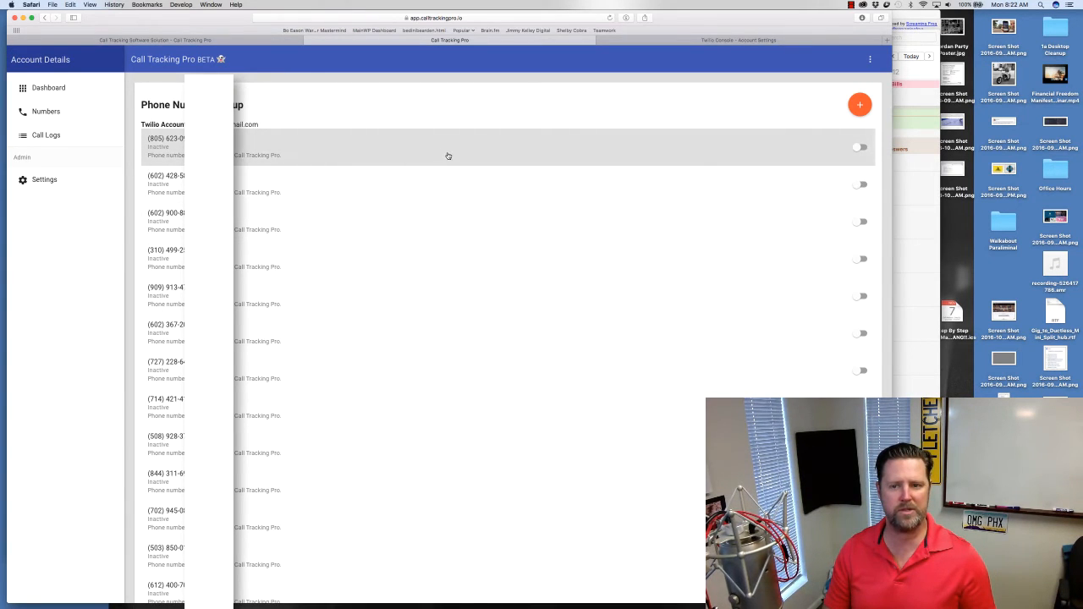
{"action": "scroll", "coordinate": [460, 162], "scroll_direction": "down", "scroll_amount": 5}
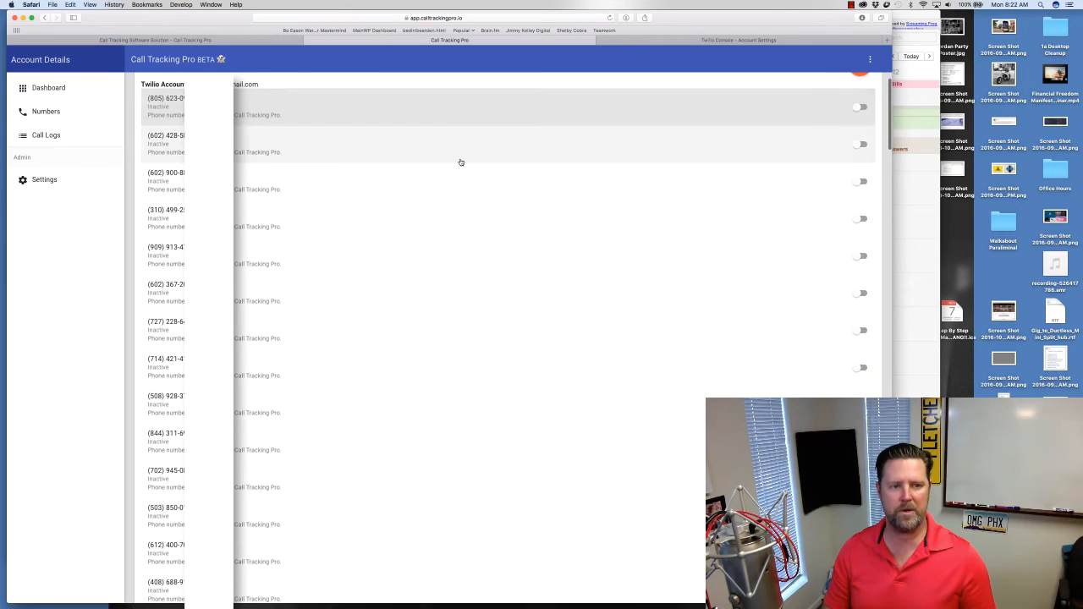
{"action": "scroll", "coordinate": [460, 161], "scroll_direction": "down", "scroll_amount": 15}
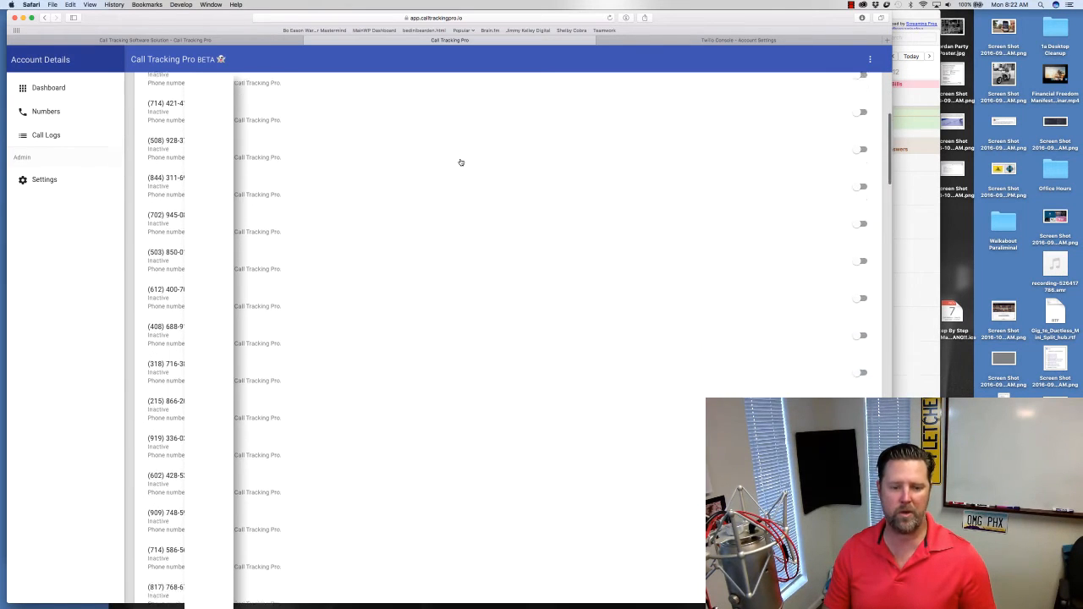
{"action": "scroll", "coordinate": [461, 162], "scroll_direction": "down", "scroll_amount": 15}
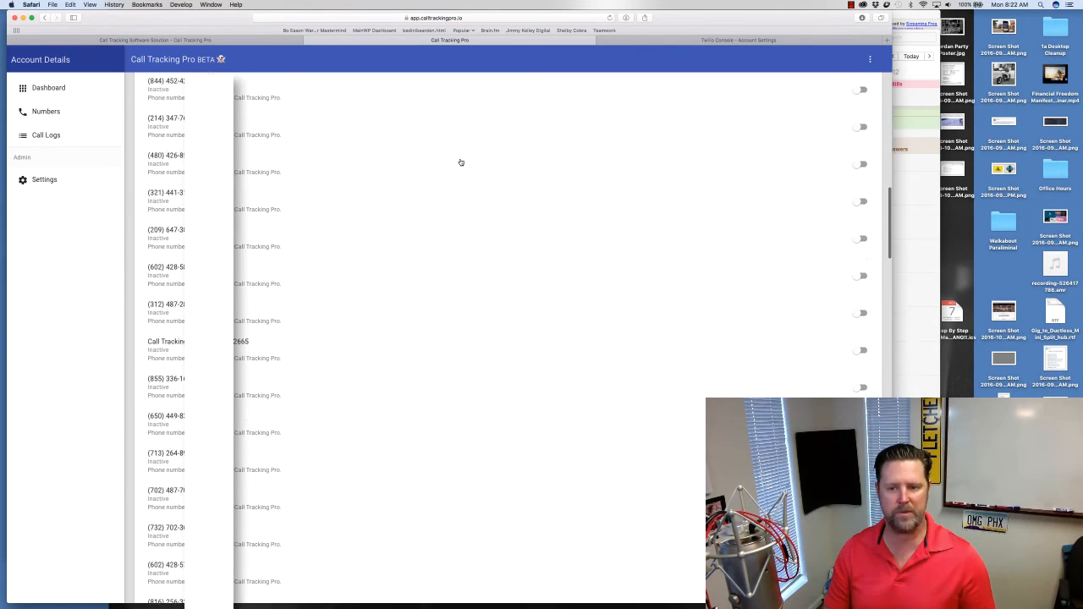
{"action": "scroll", "coordinate": [460, 162], "scroll_direction": "down", "scroll_amount": 15}
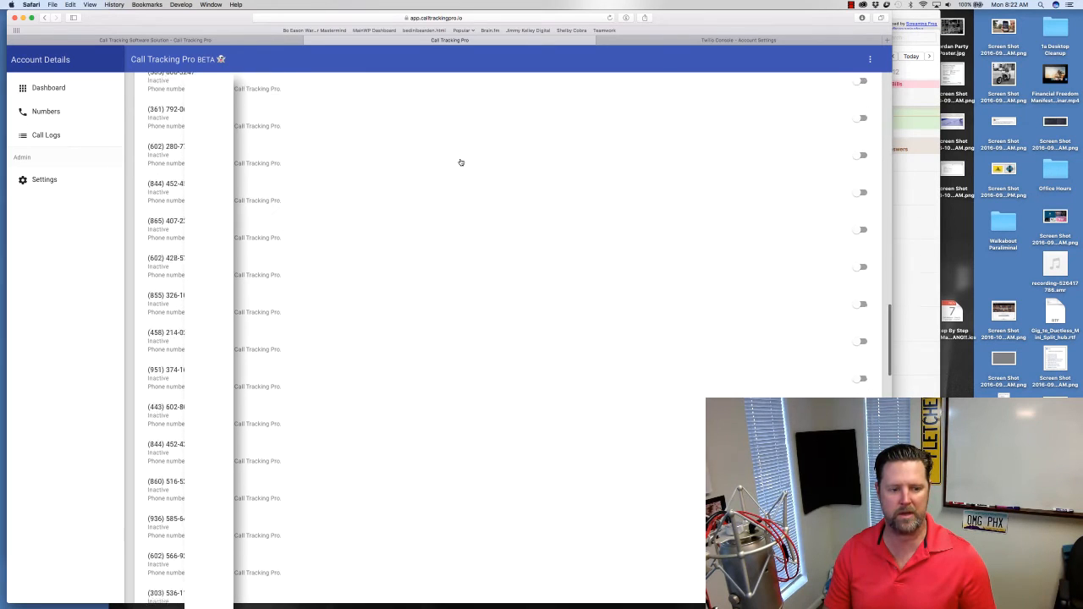
{"action": "scroll", "coordinate": [460, 162], "scroll_direction": "down", "scroll_amount": 15}
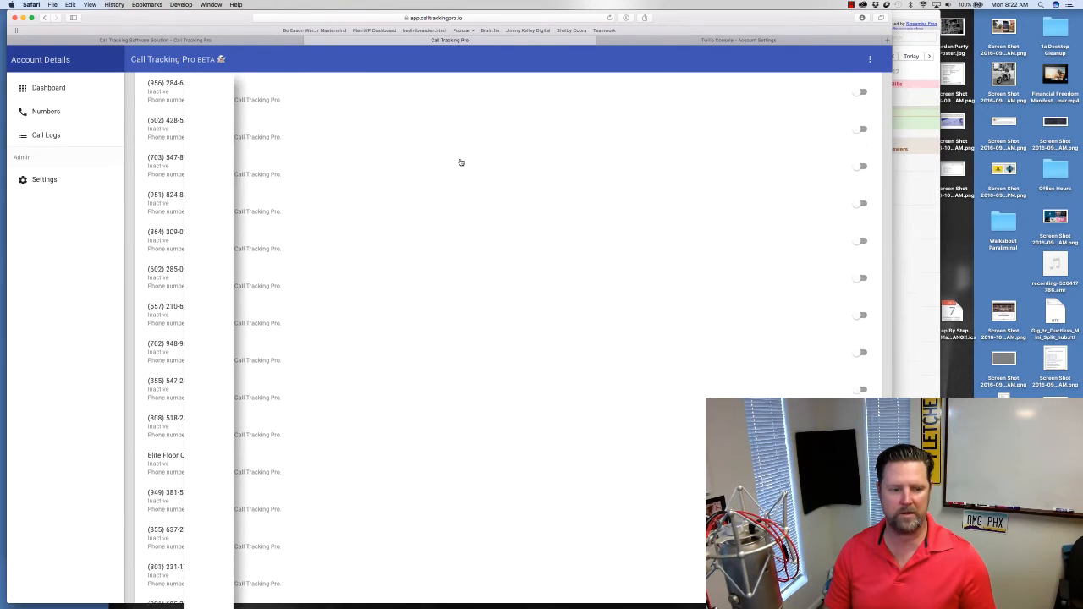
{"action": "scroll", "coordinate": [460, 162], "scroll_direction": "down", "scroll_amount": 10}
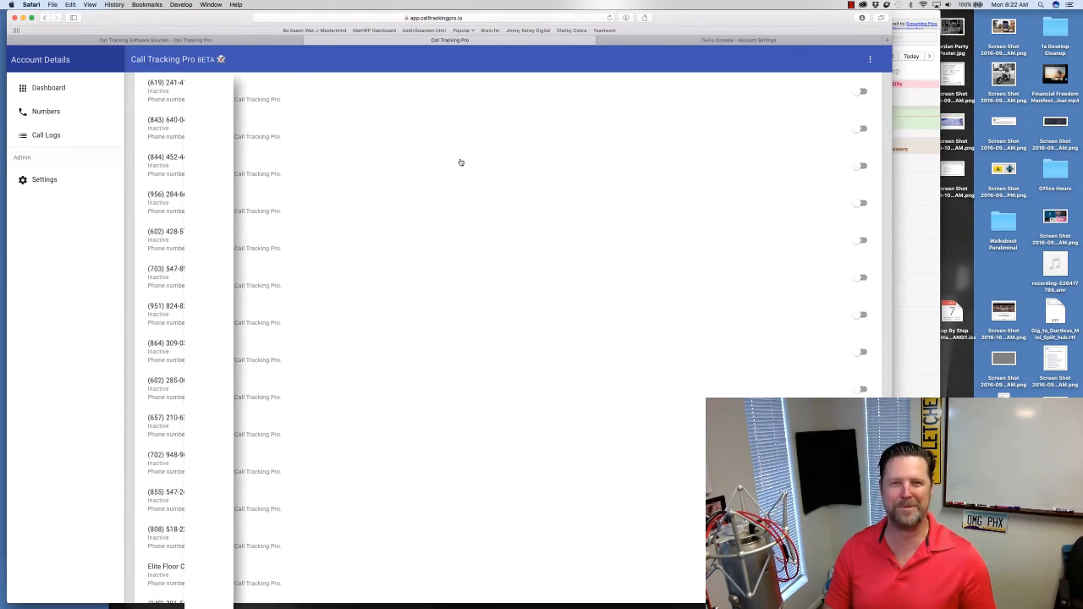
{"action": "scroll", "coordinate": [460, 162], "scroll_direction": "up", "scroll_amount": 15}
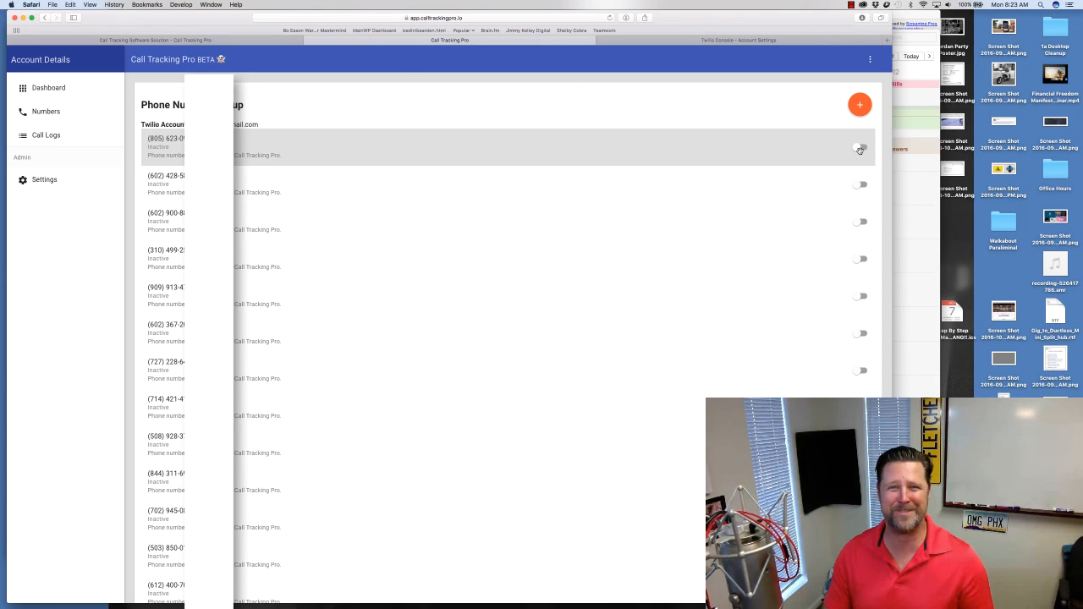
{"action": "left_click", "coordinate": [852, 5]}
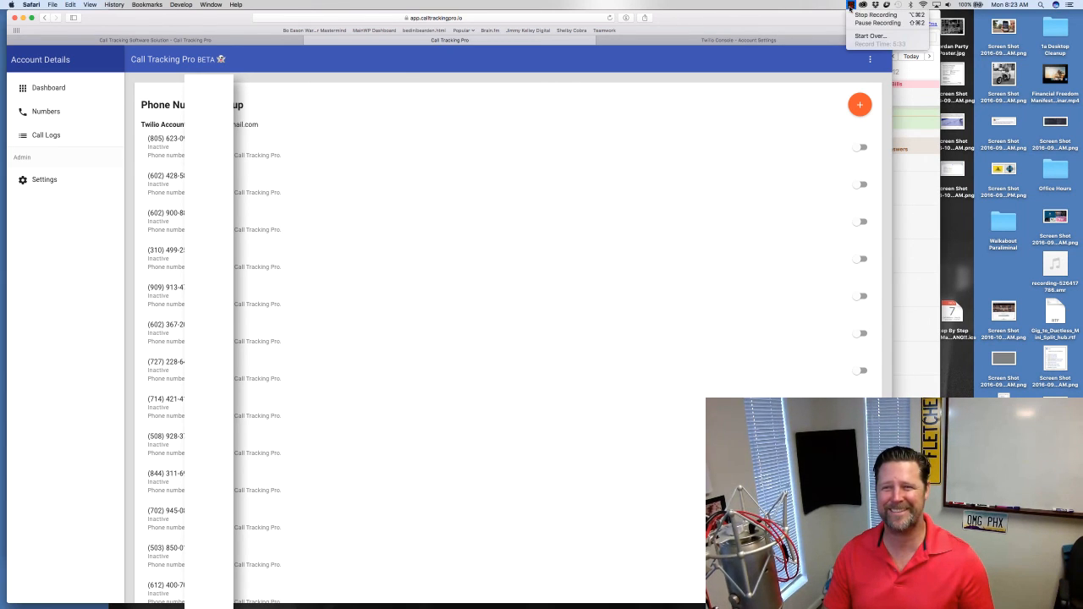